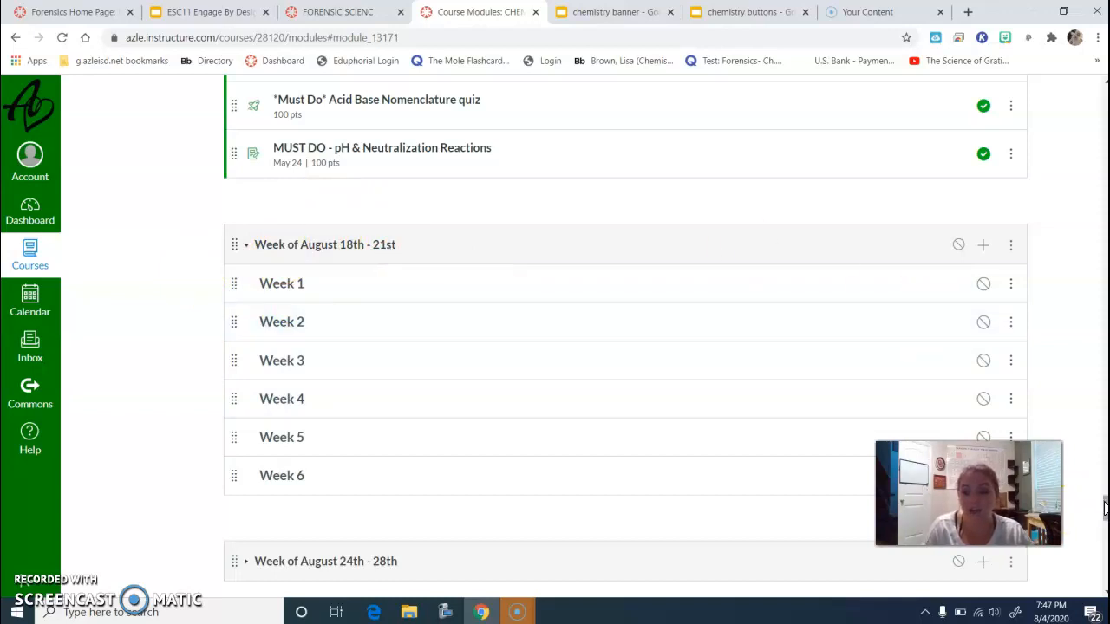
Examine the chemistry course's weekly modules, its Pages list and what its Home page currently displays.
mouse_move(1104, 507)
mouse_down()
mouse_move(1105, 476)
mouse_move(1105, 517)
mouse_up()
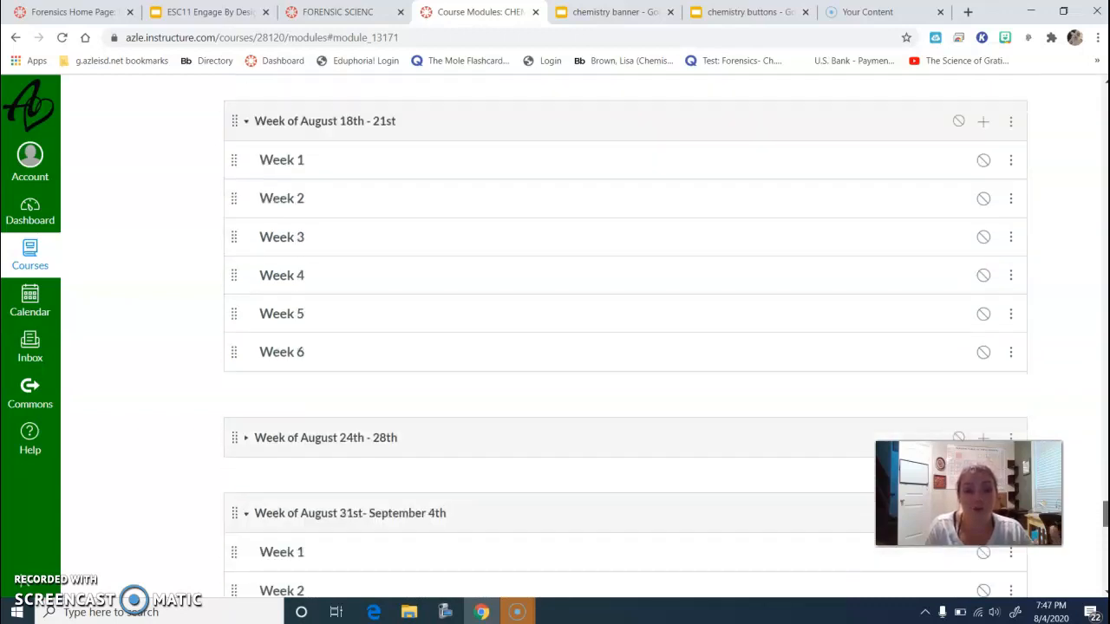
drag(1105, 517, 1103, 87)
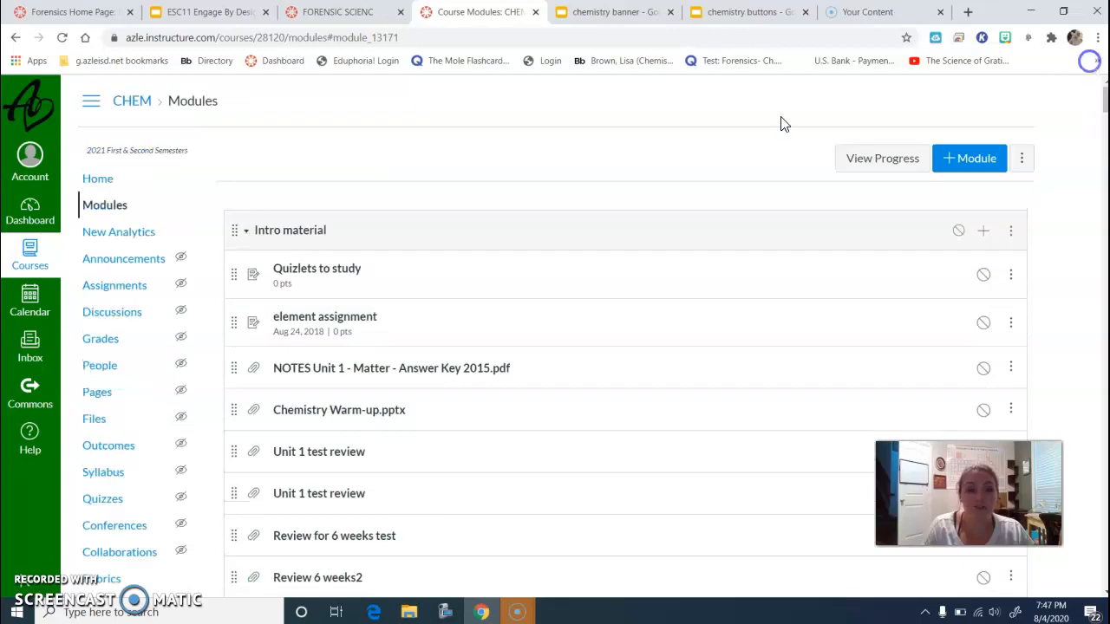
click(107, 392)
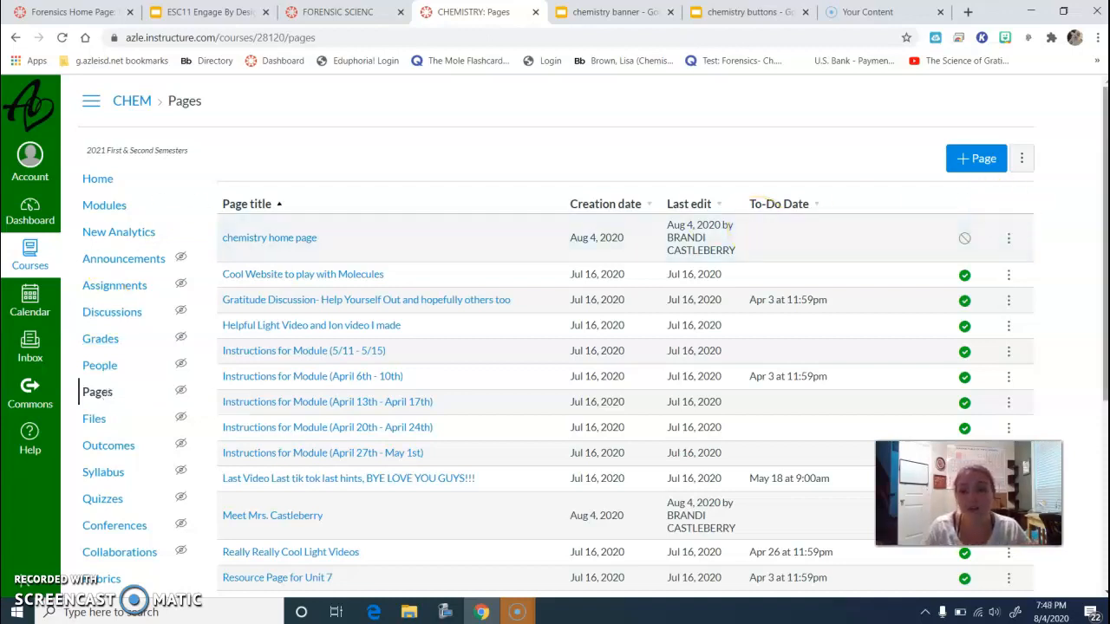
click(1100, 160)
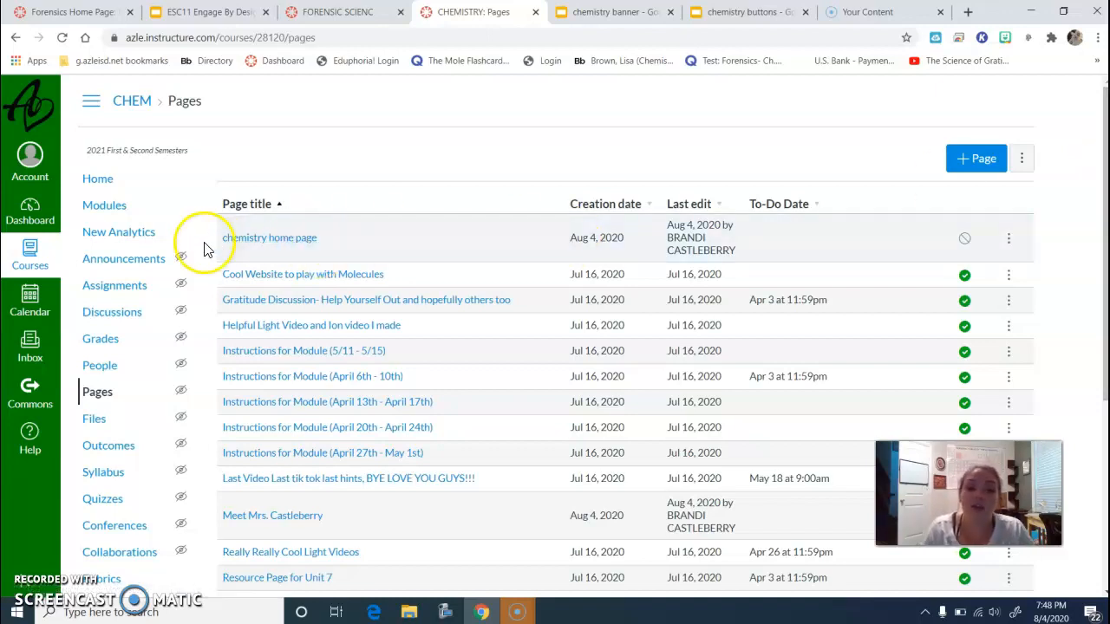
click(293, 241)
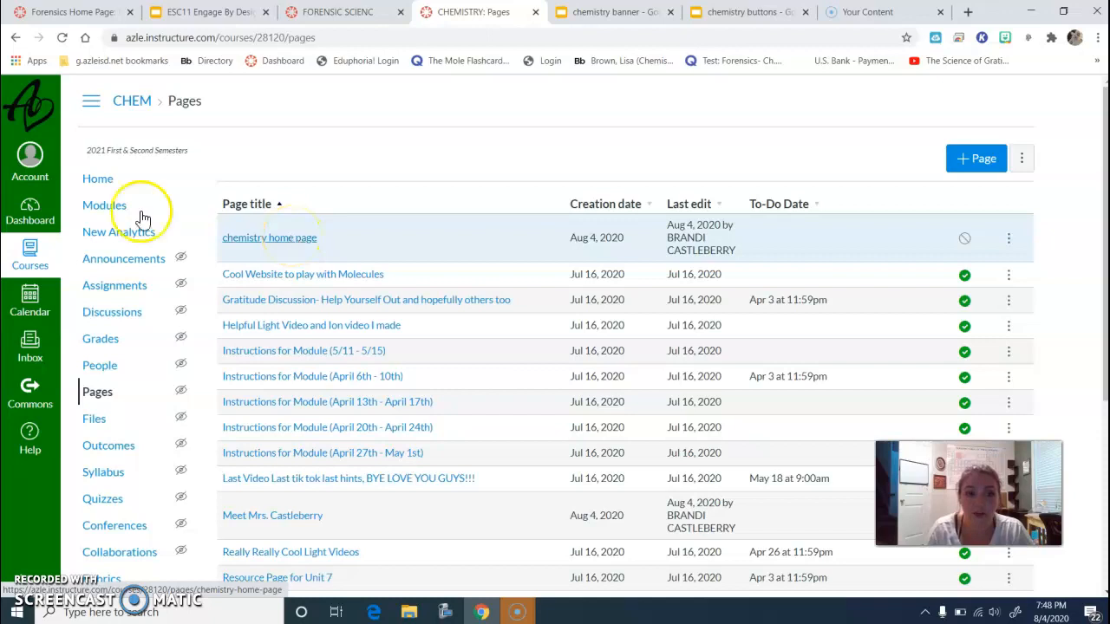
click(95, 183)
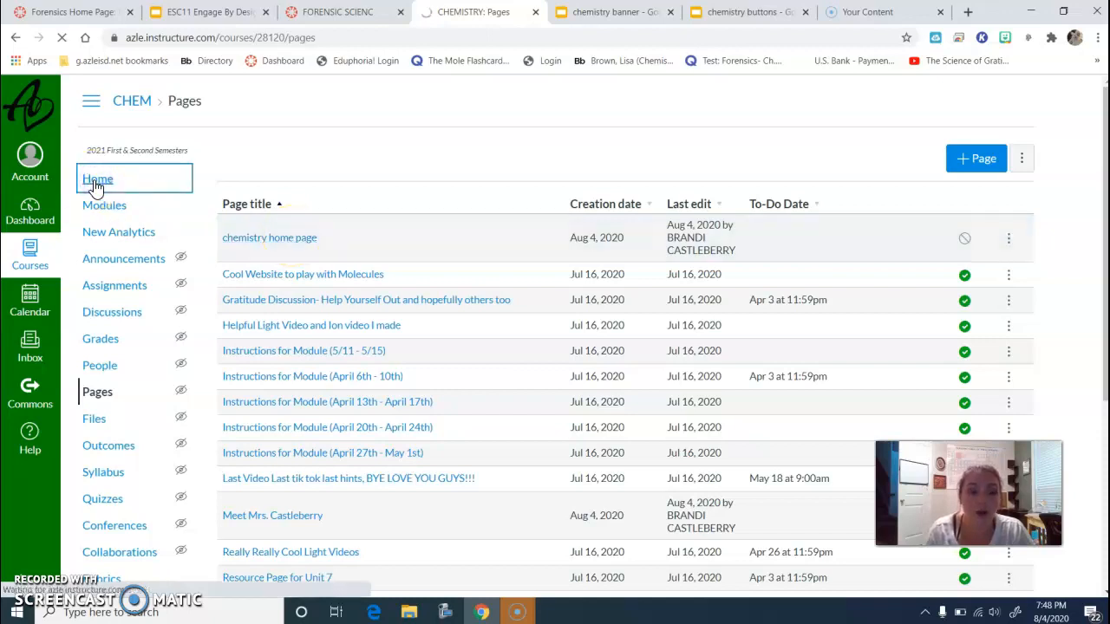
click(499, 247)
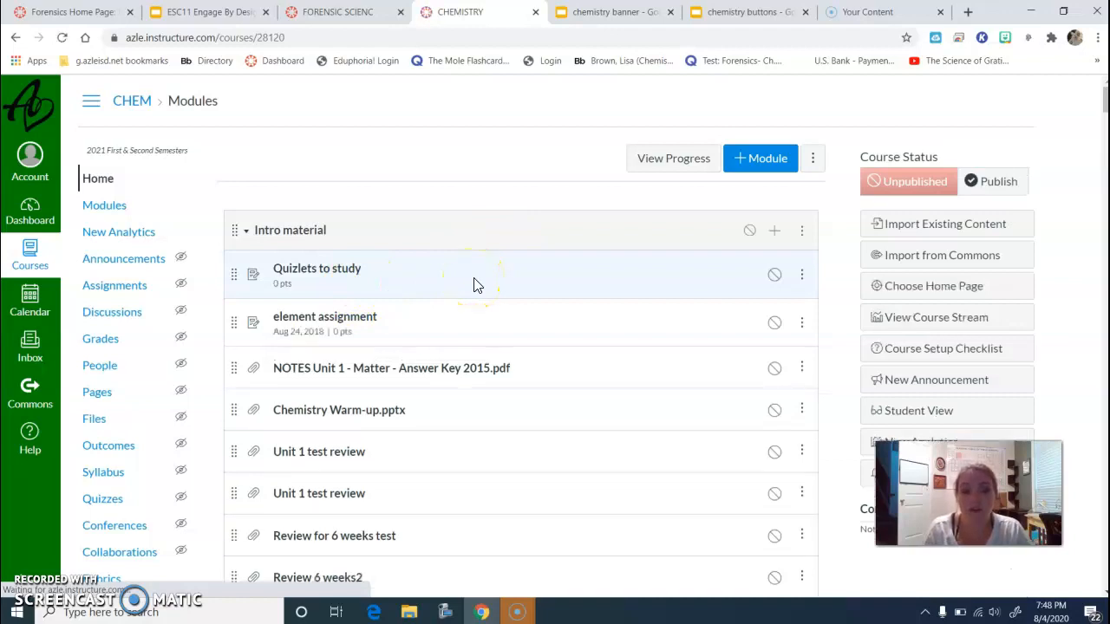
click(379, 245)
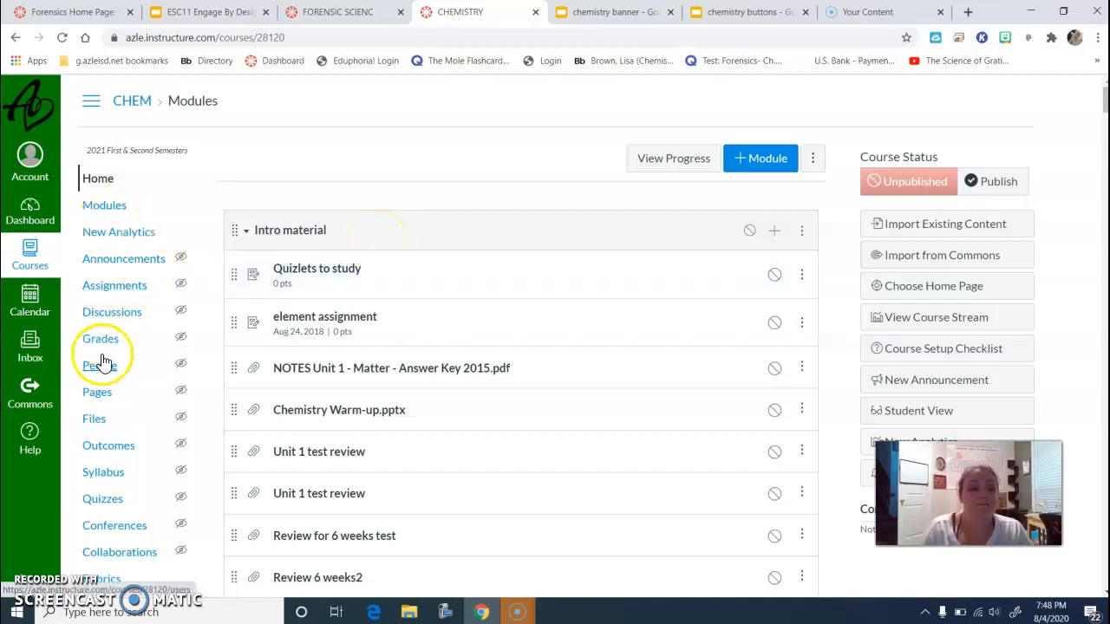
Publish the chemistry home page in the course's Pages list and set it as the front page.
click(104, 395)
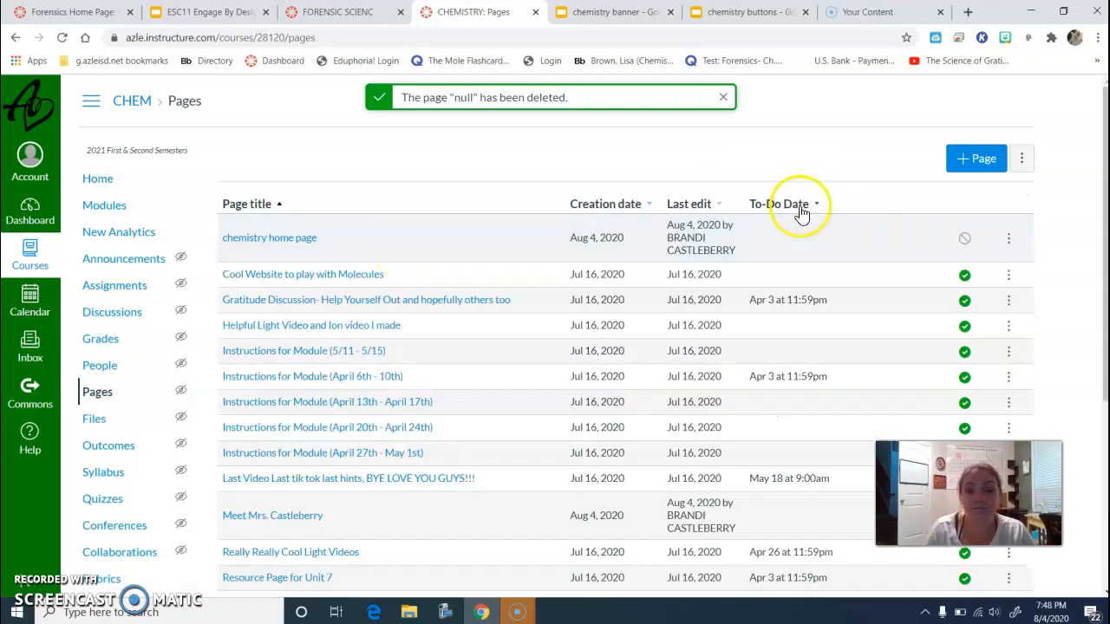
click(966, 245)
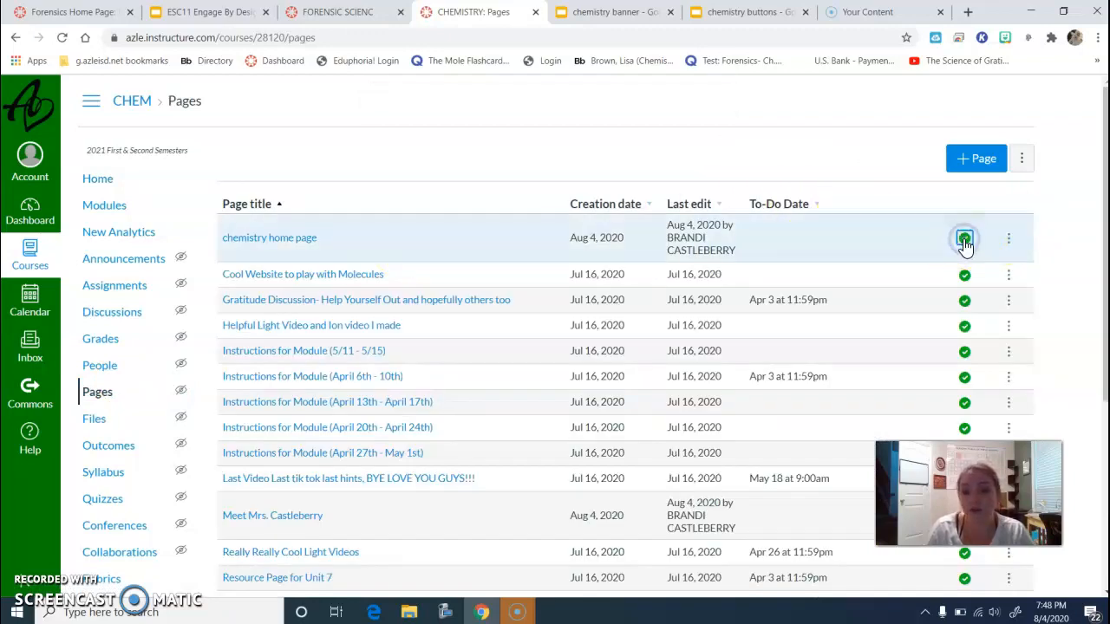
click(1010, 246)
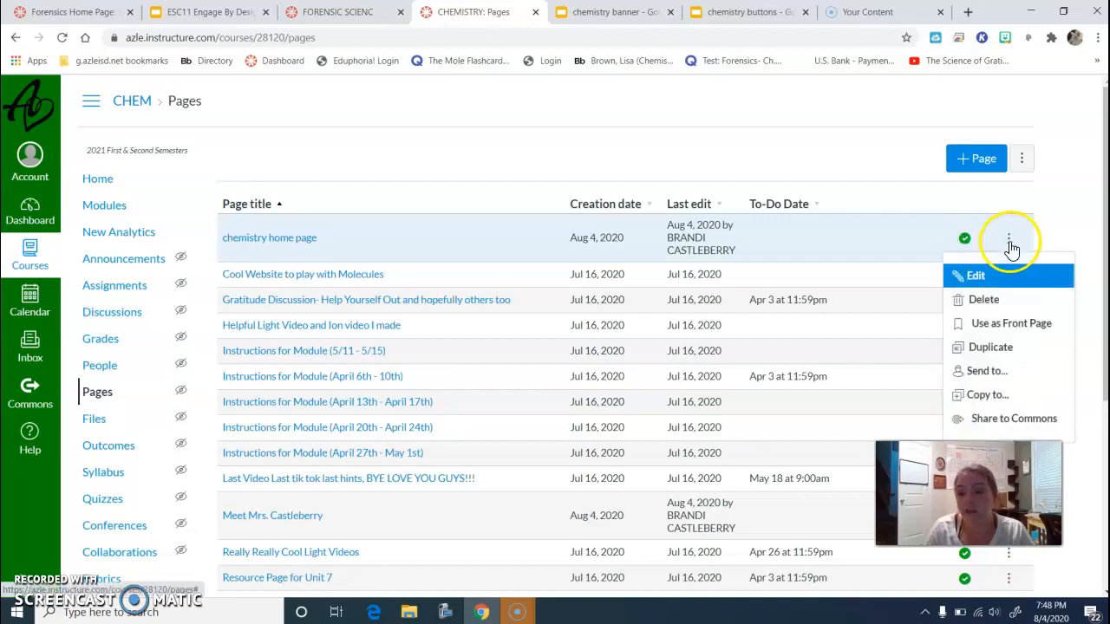
click(1011, 324)
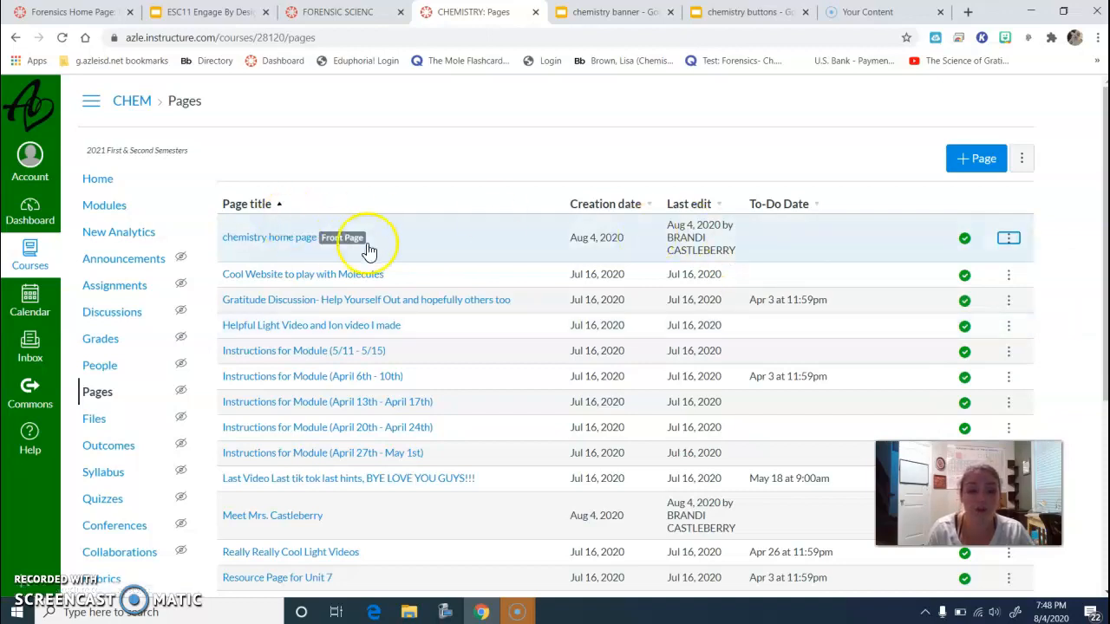
Set the course home page to display the Pages Front Page and save the choice.
click(99, 179)
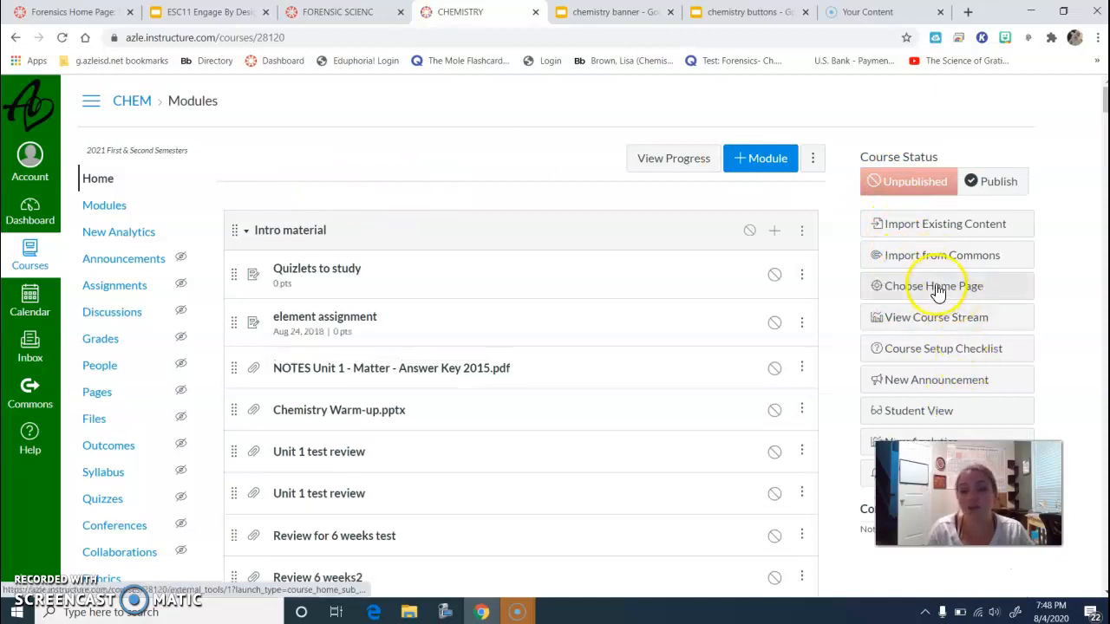
click(919, 292)
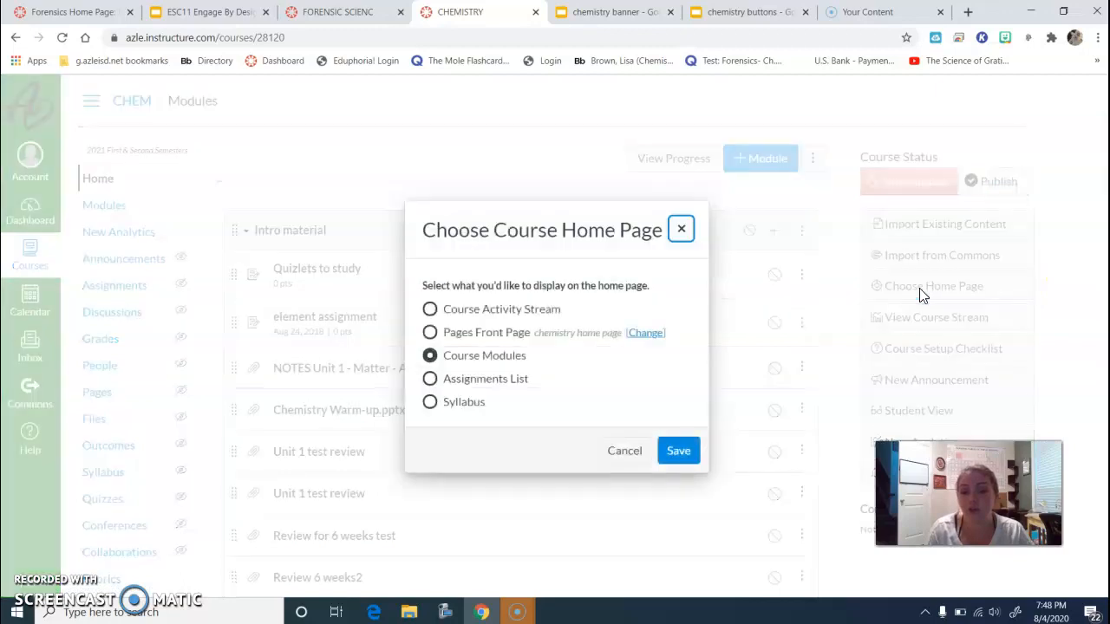
click(430, 333)
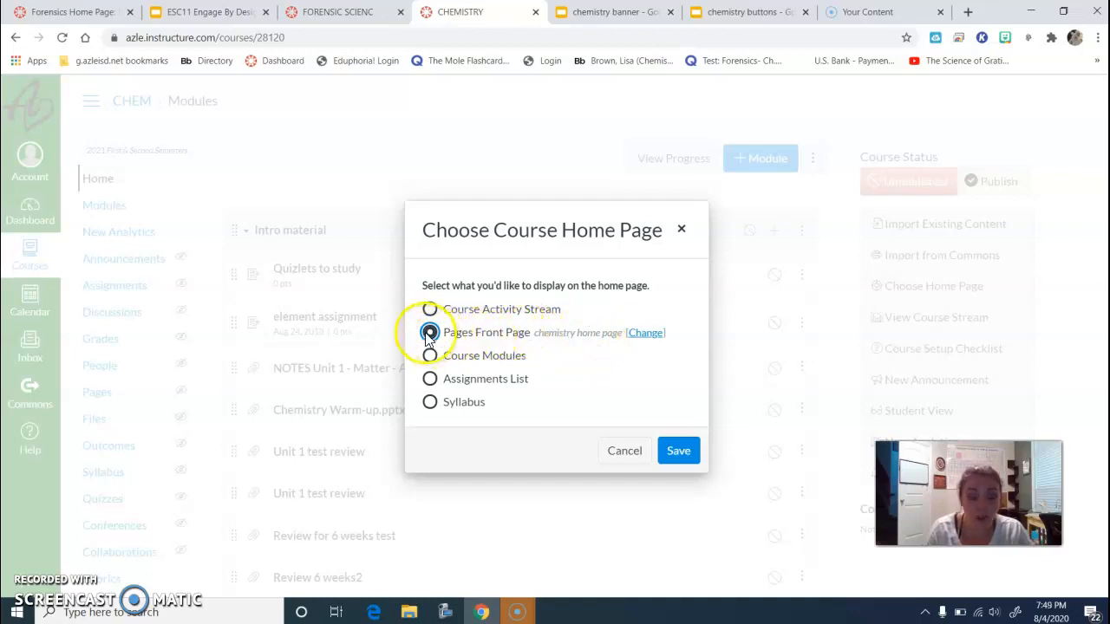
click(679, 451)
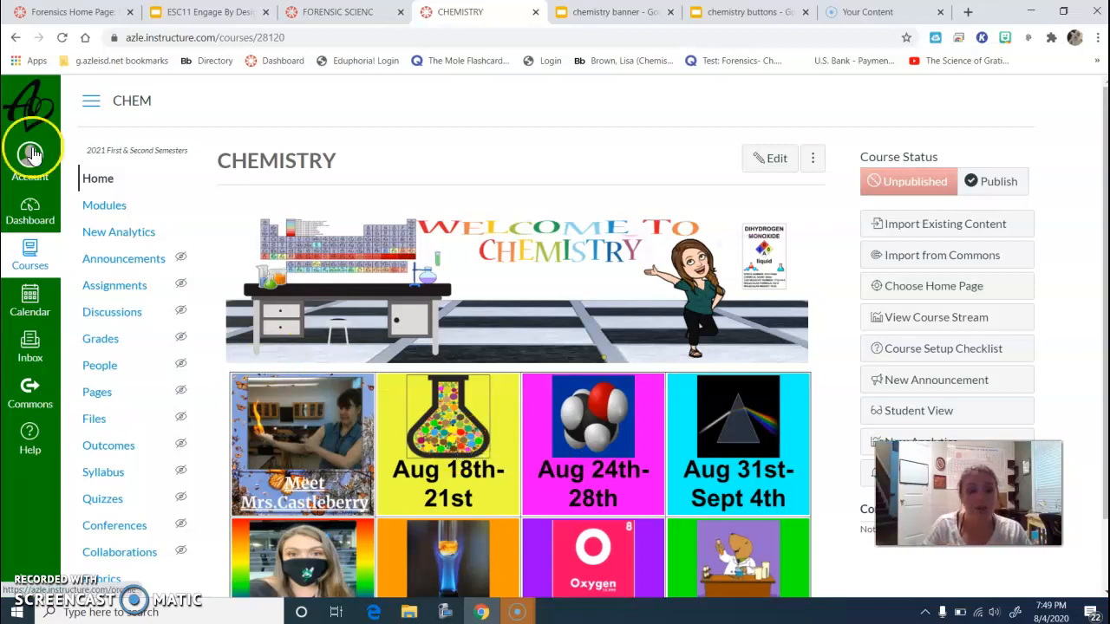
Examine the new home page and its navigation in Student View, and return to the teacher view.
click(484, 279)
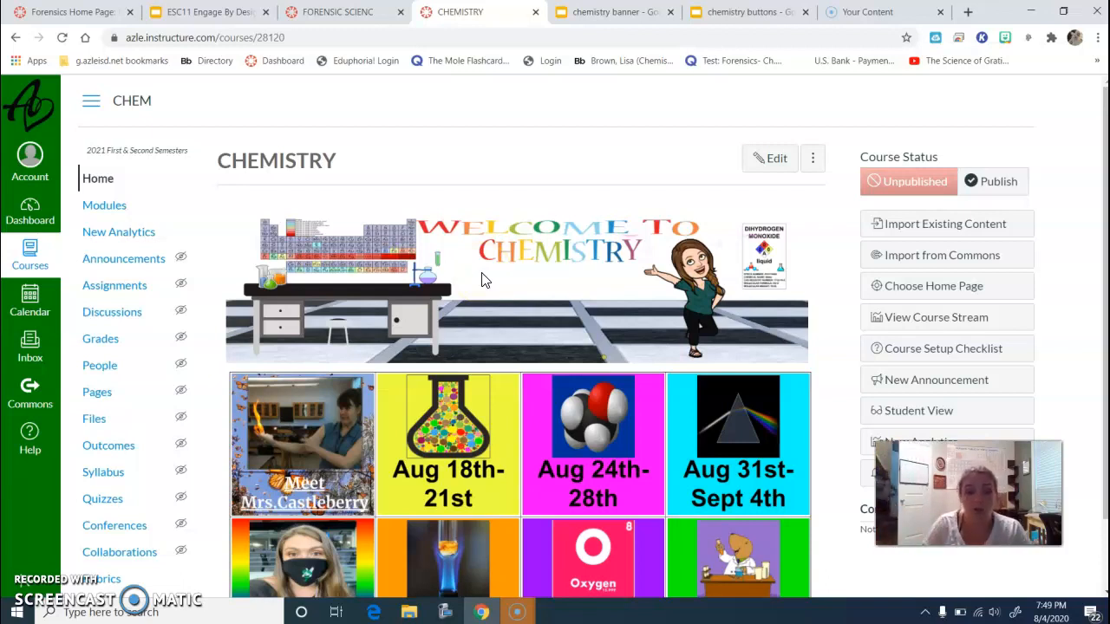
click(126, 239)
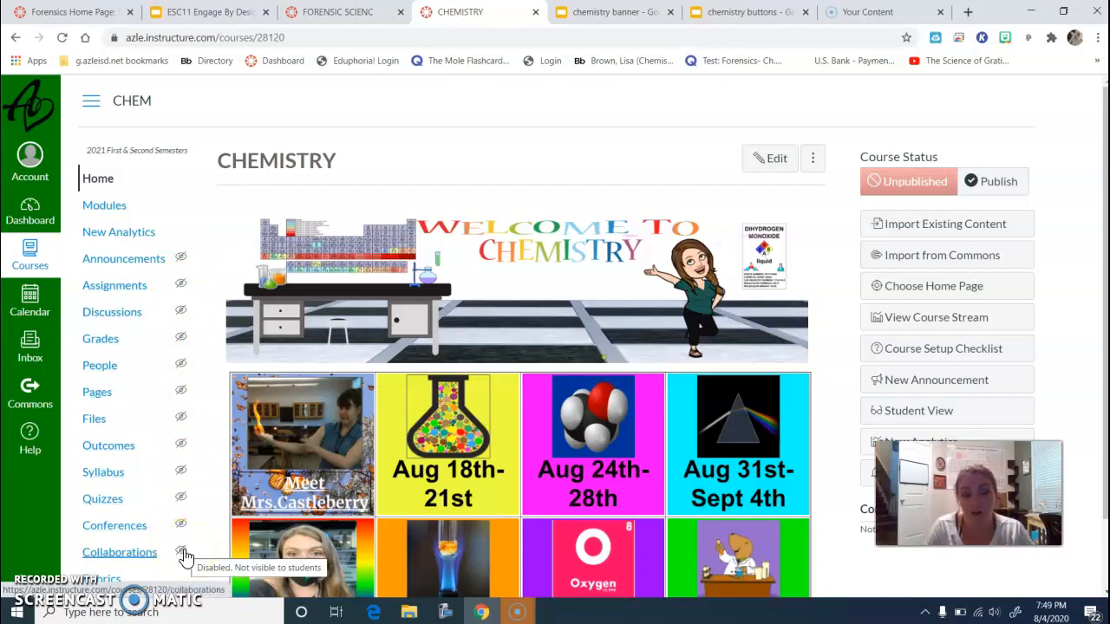
click(917, 417)
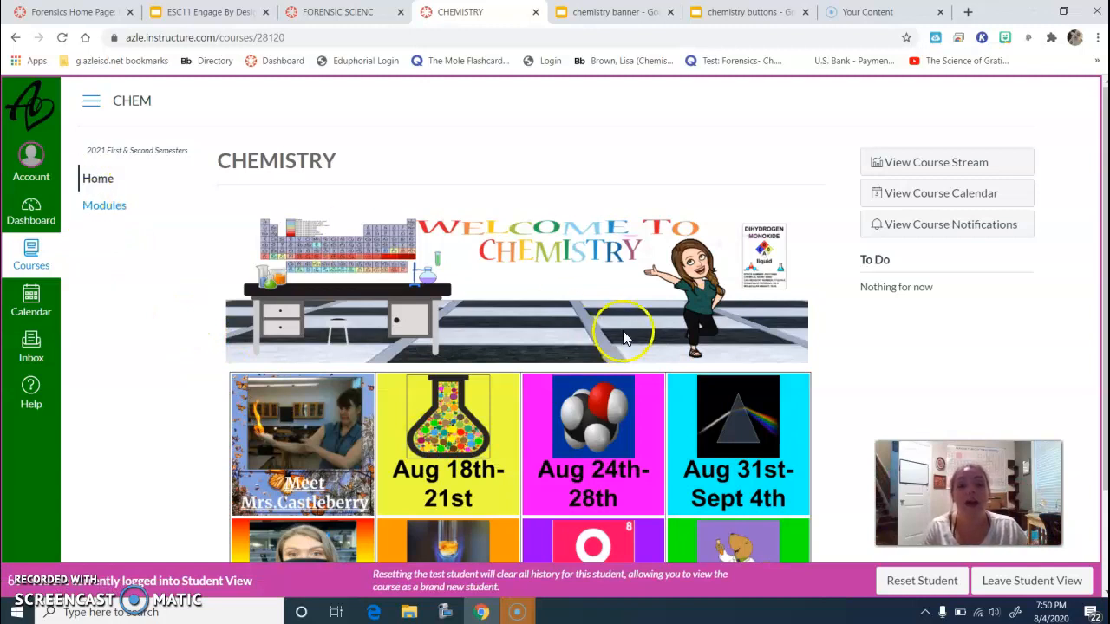
click(1013, 589)
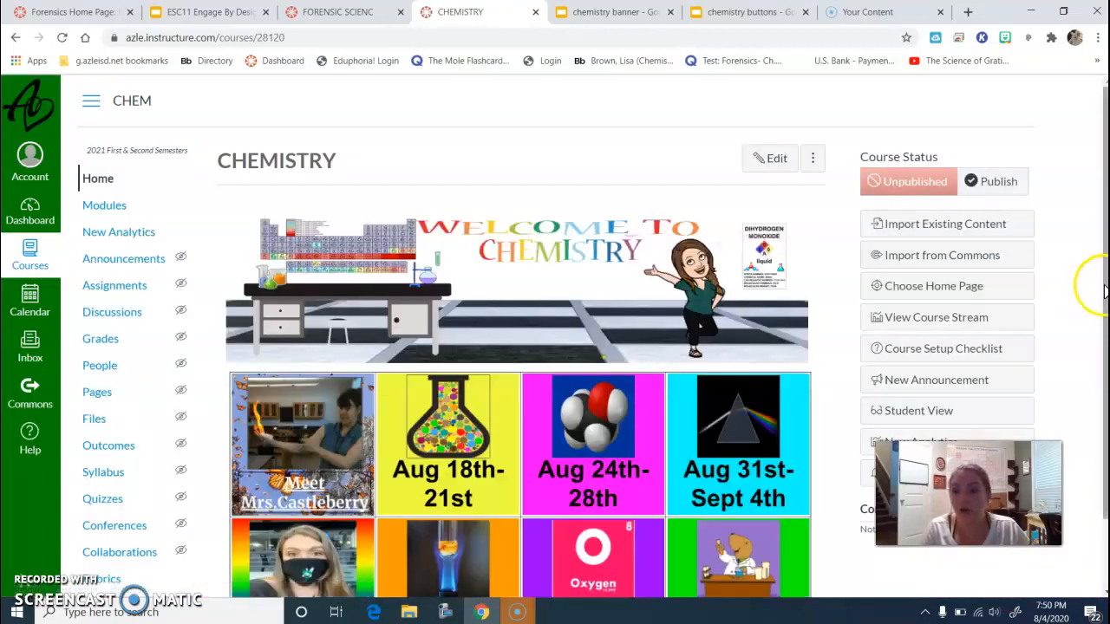
In the course's navigation settings, move New Analytics and Rubrics to the items hidden from students.
click(1103, 428)
scroll(1106, 449, down, 1)
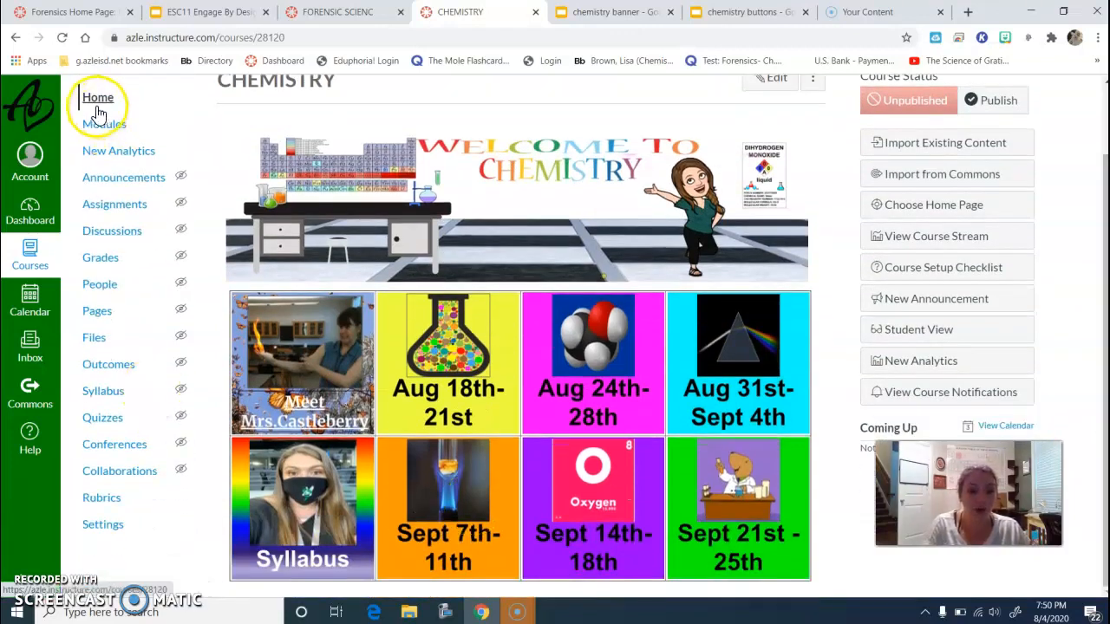
click(104, 529)
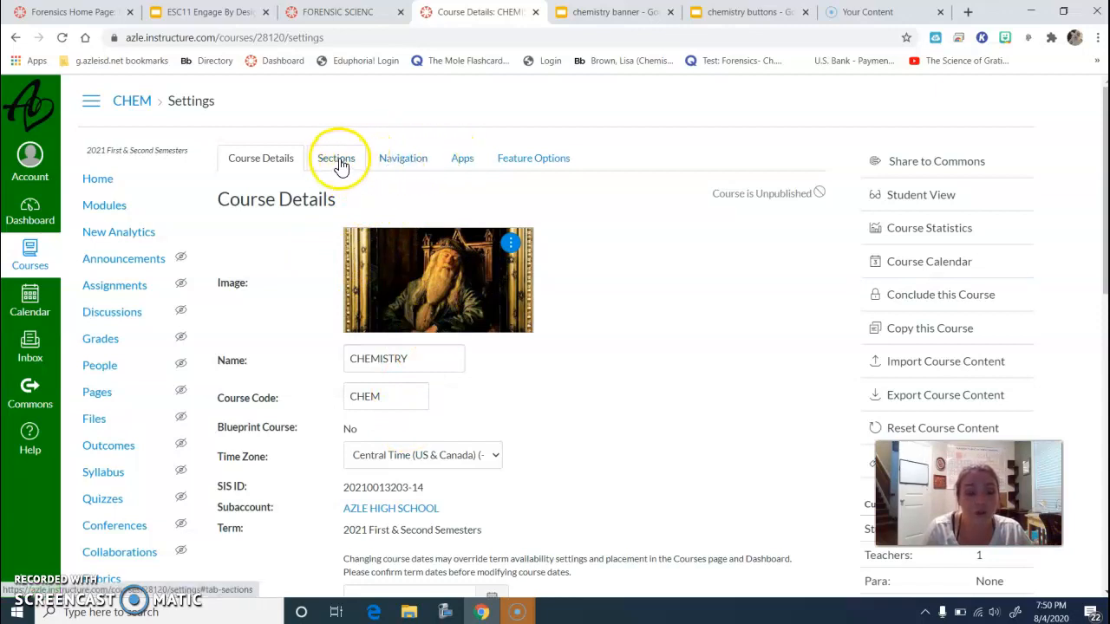
click(412, 164)
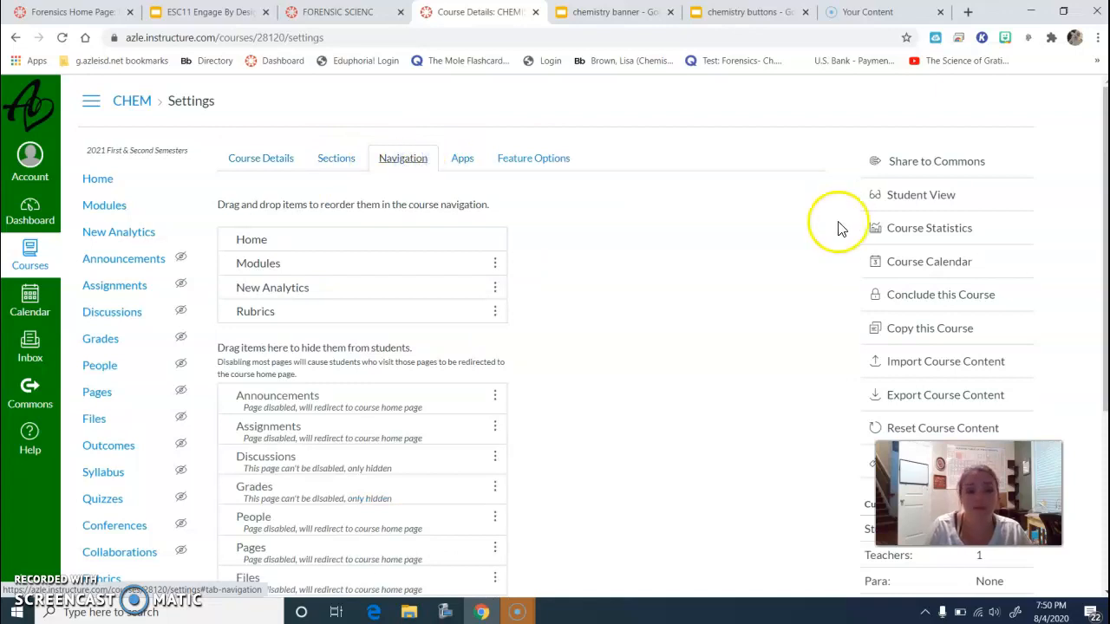
drag(1105, 208, 1098, 273)
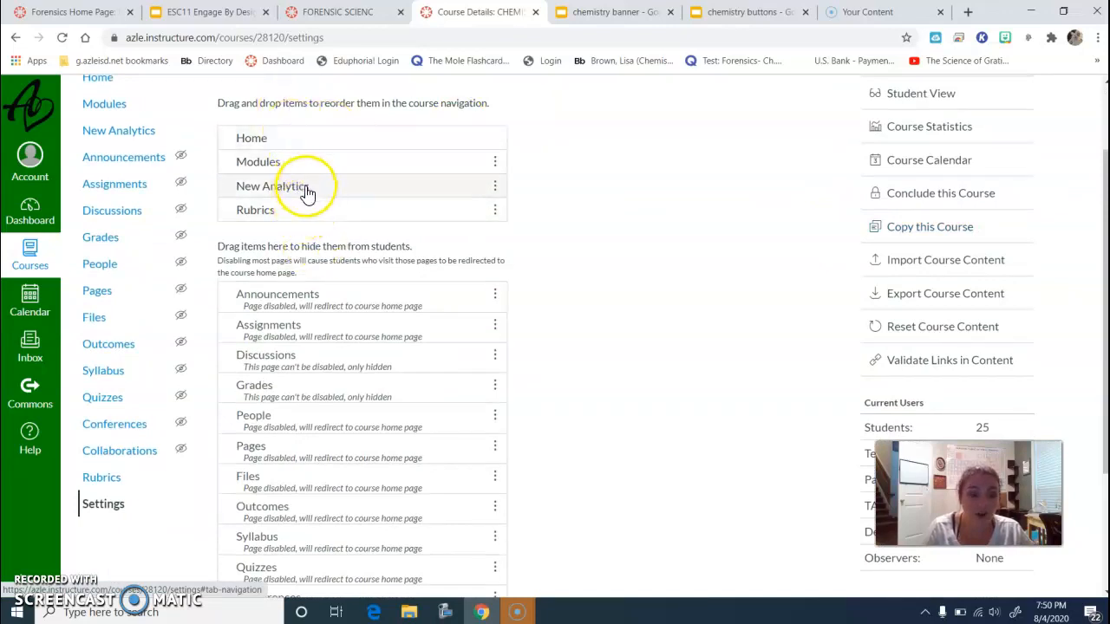
drag(305, 189, 319, 347)
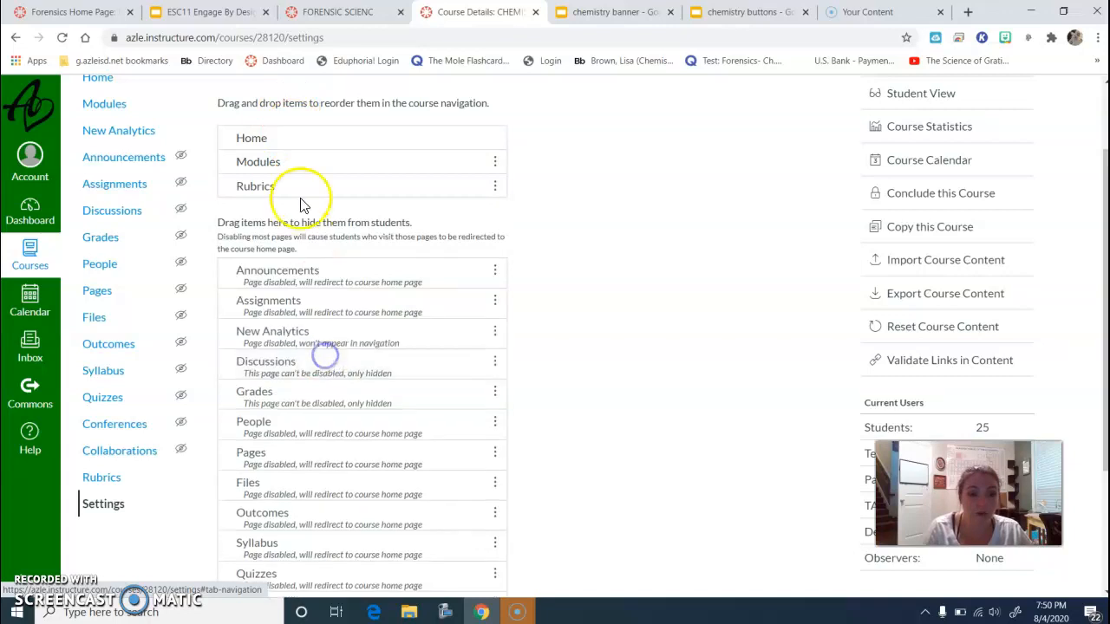
drag(295, 193, 331, 365)
click(308, 295)
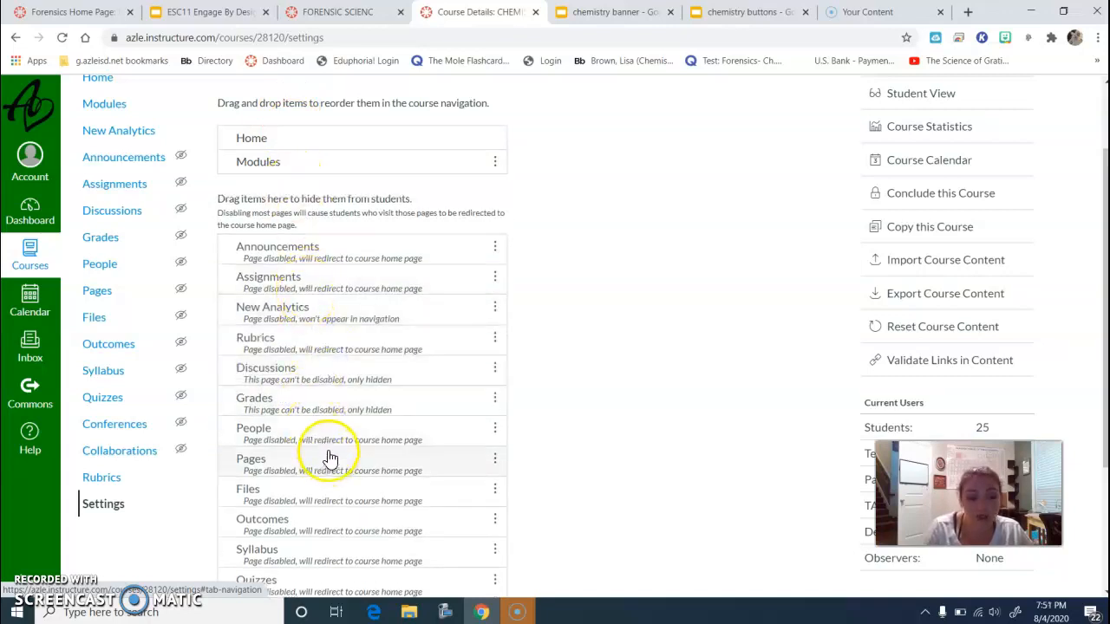
Move Discussions into the student-visible navigation below Modules and return it to the hidden items.
drag(304, 376, 311, 192)
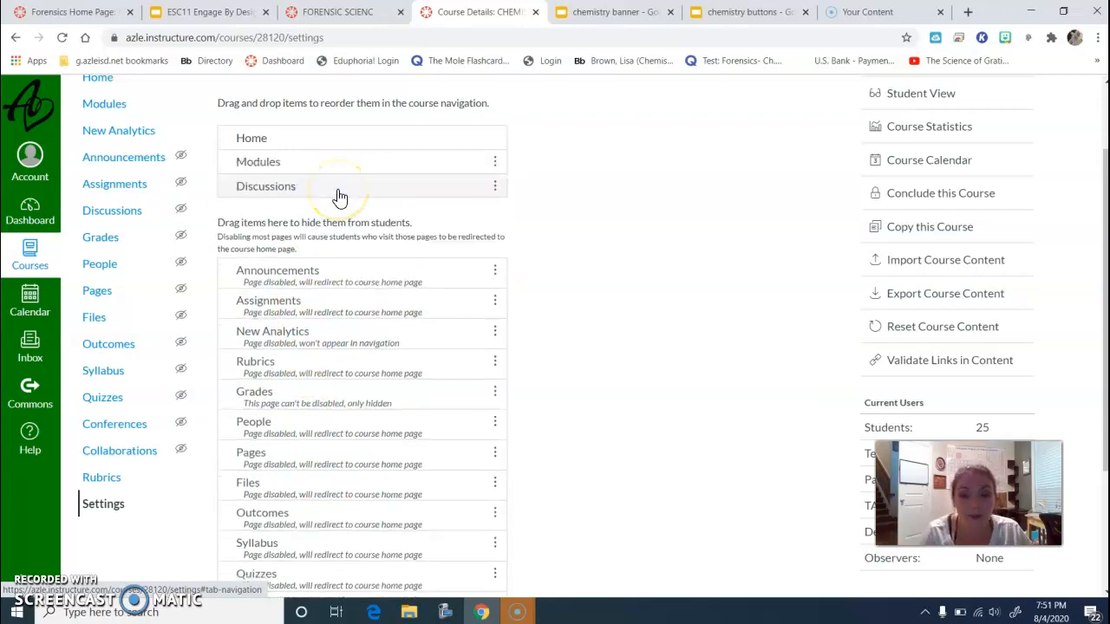
drag(340, 198, 354, 357)
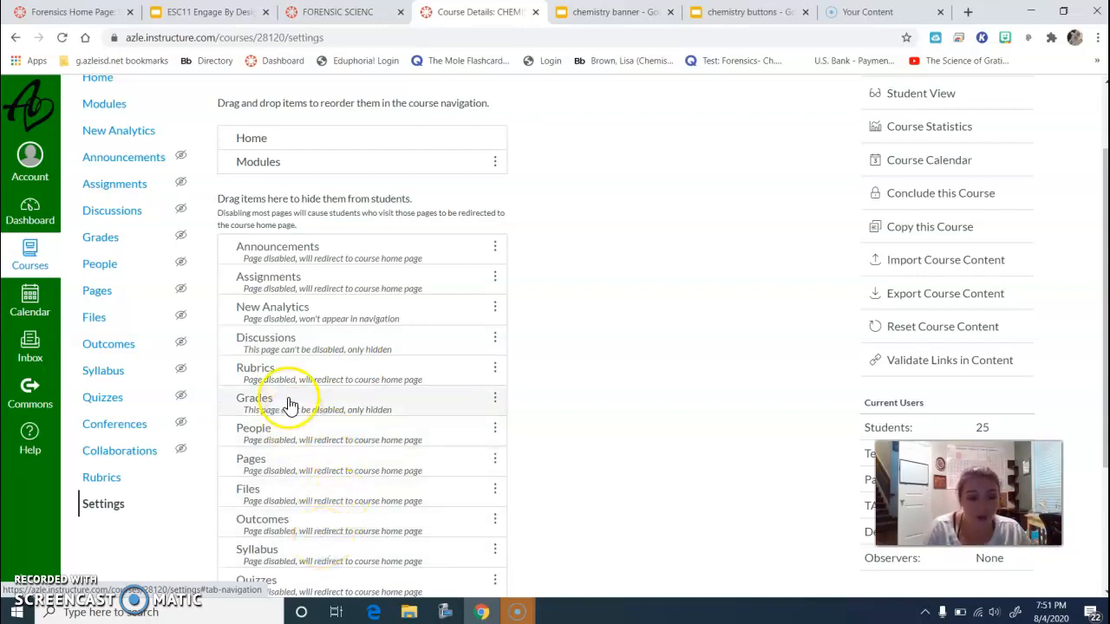
Make Grades visible to students in the course navigation and place it below Modules.
drag(291, 403, 281, 186)
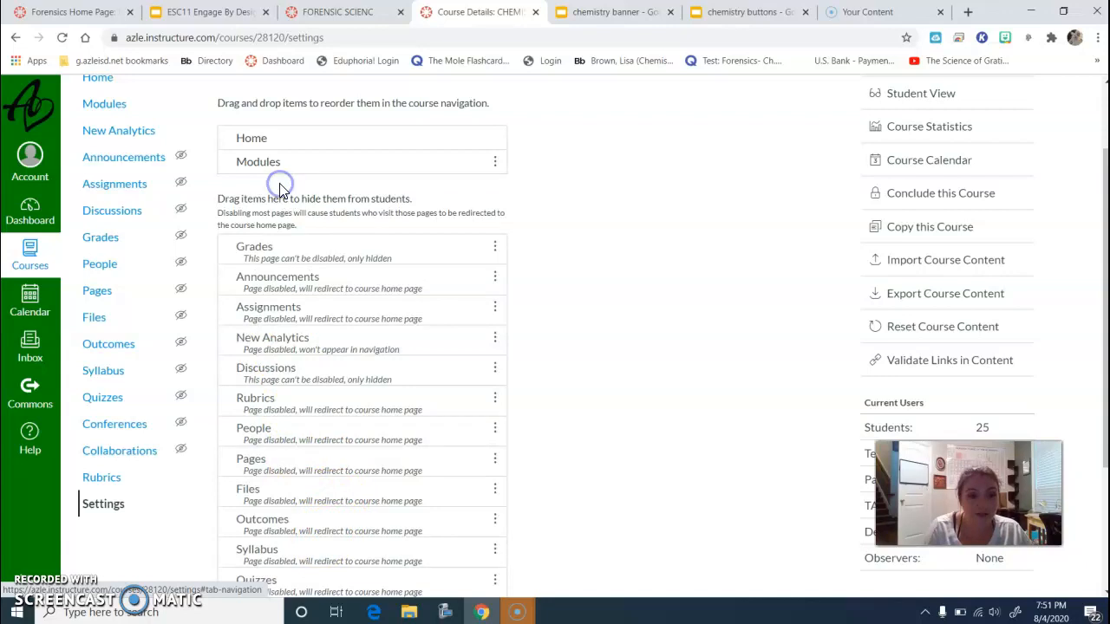
drag(297, 243, 274, 173)
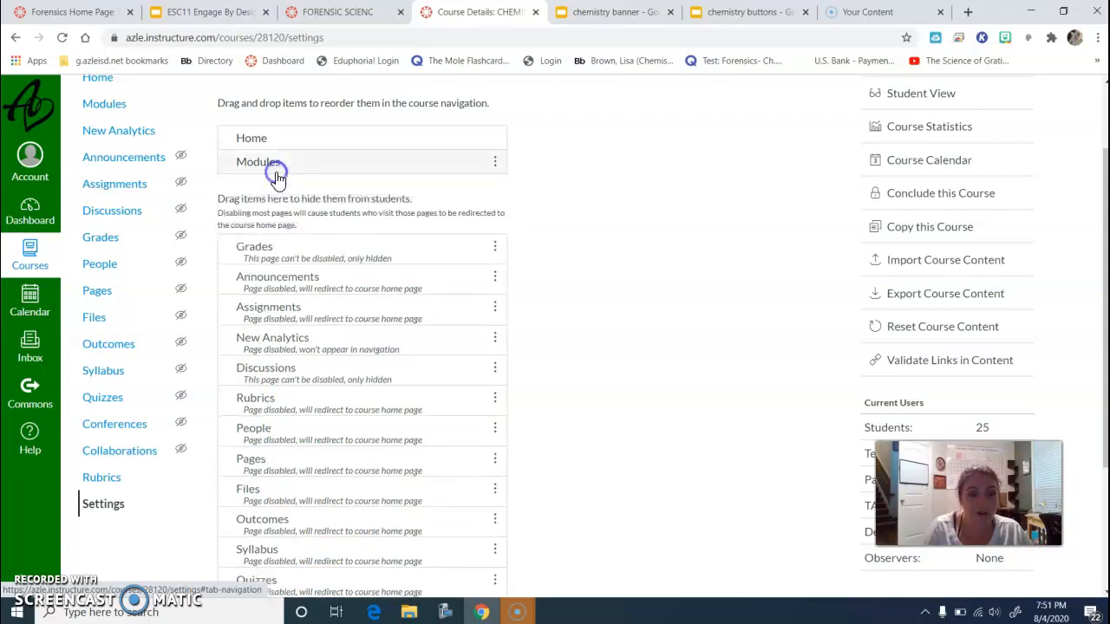
drag(309, 251, 310, 141)
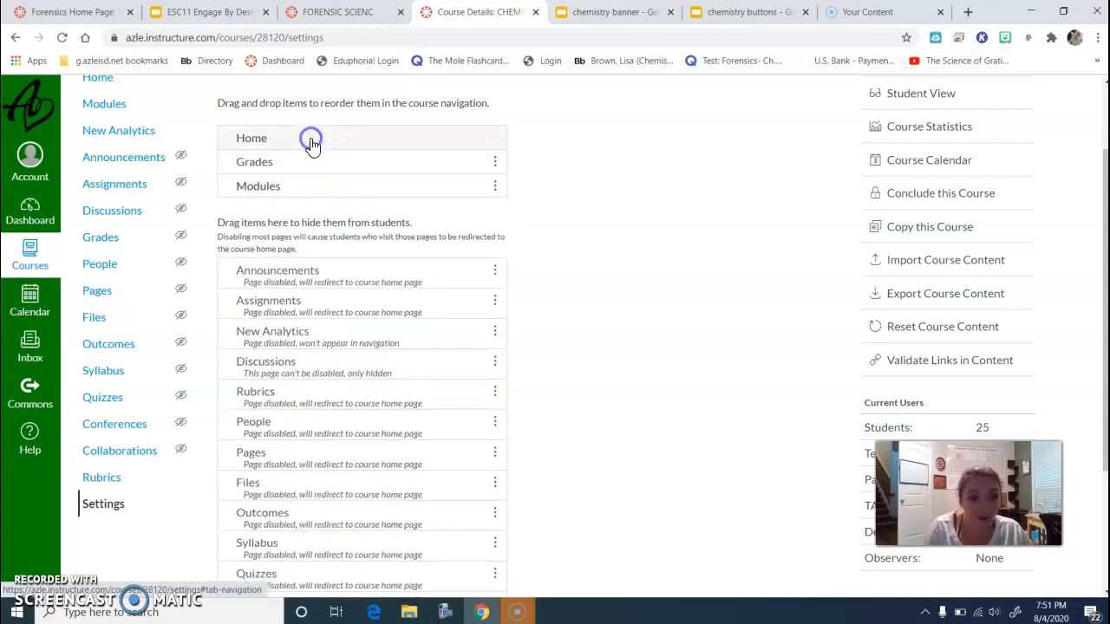
drag(310, 190, 301, 158)
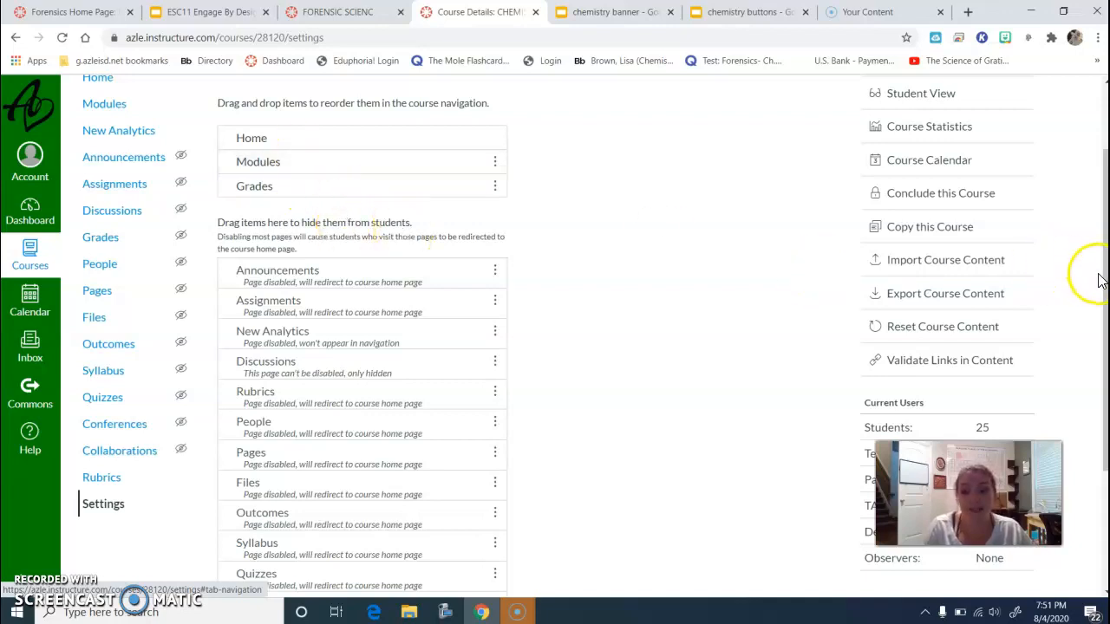
Make Attendance visible in the course navigation below Grades and save the navigation settings.
drag(1104, 288, 1104, 307)
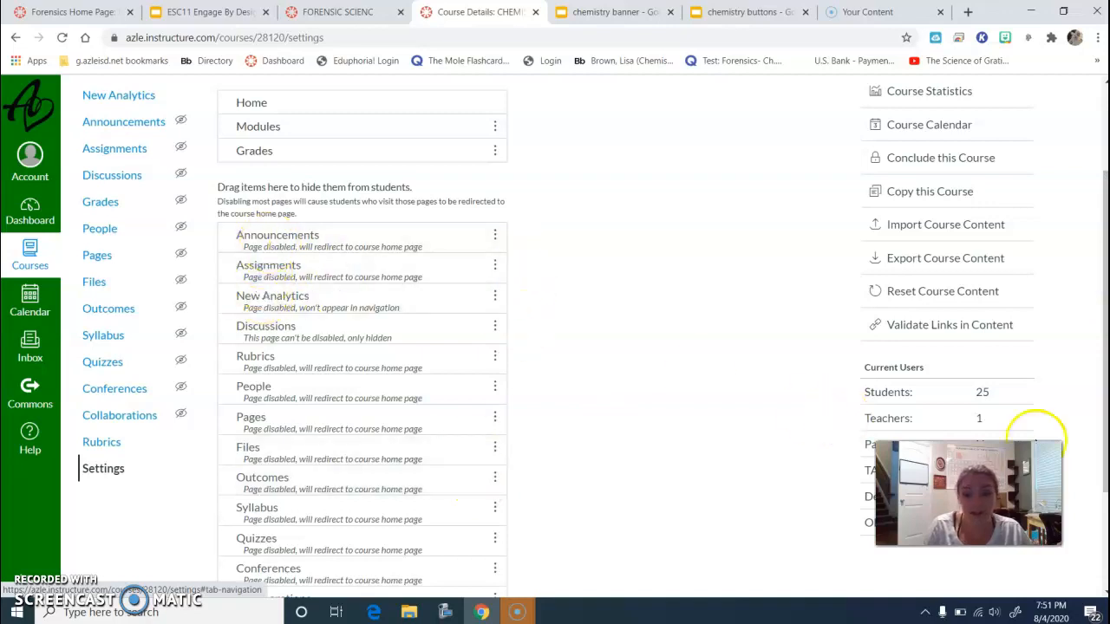
drag(1104, 410, 1104, 557)
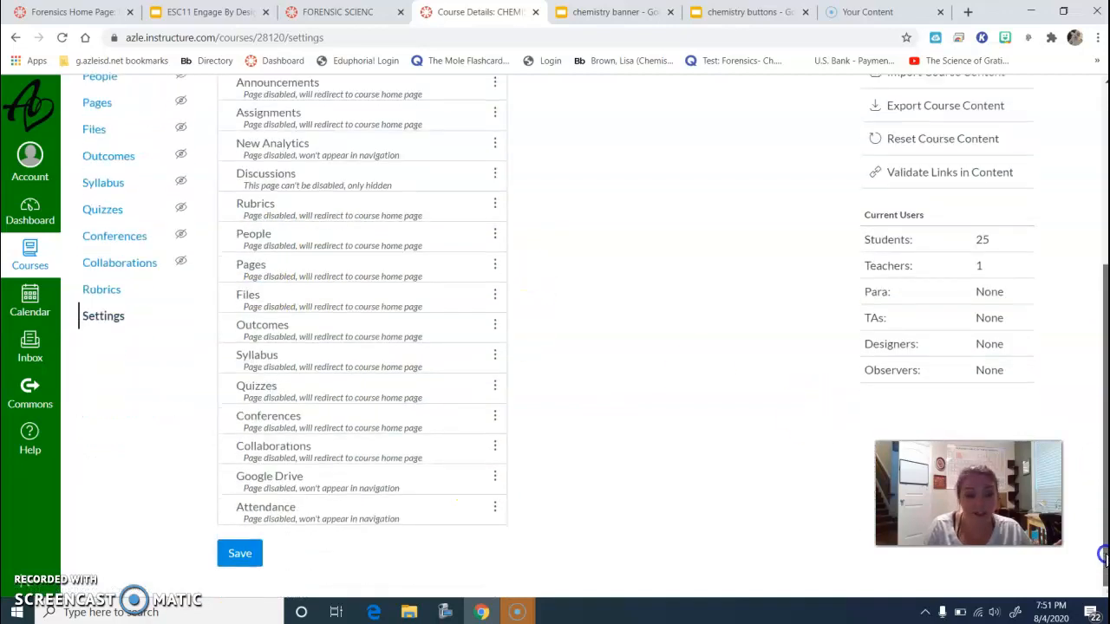
drag(396, 513, 314, 182)
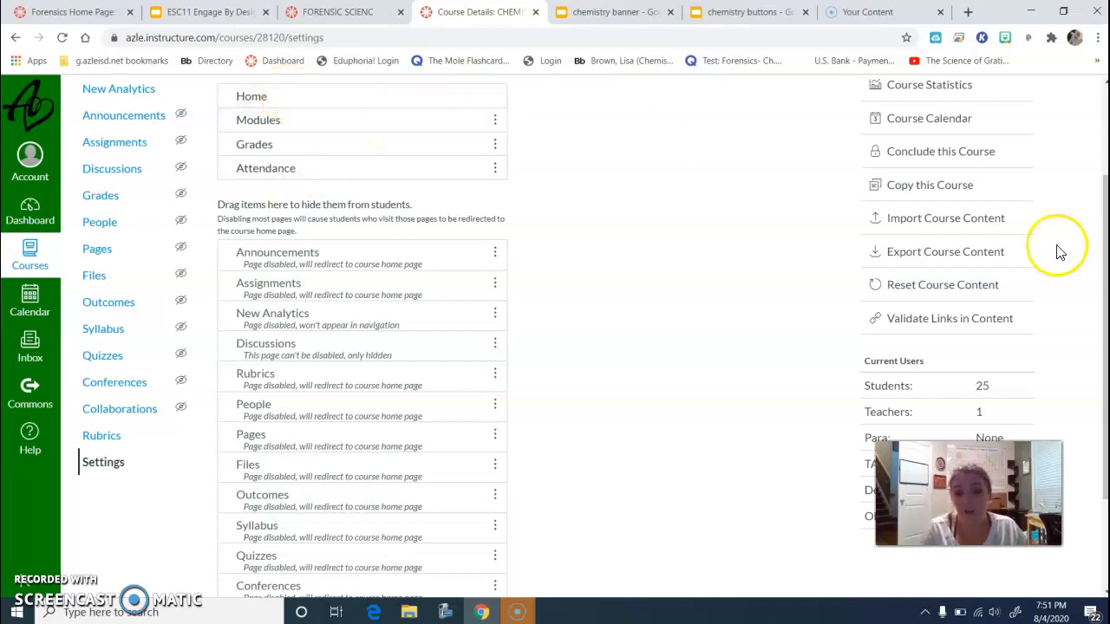
drag(1102, 248, 1090, 369)
click(243, 555)
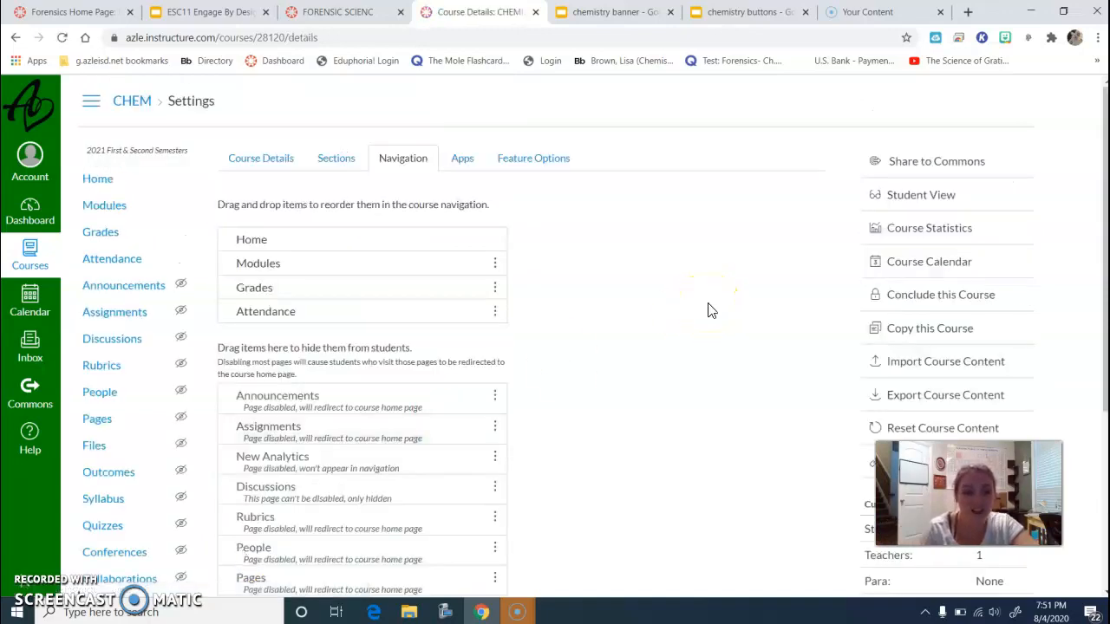
drag(368, 267, 295, 250)
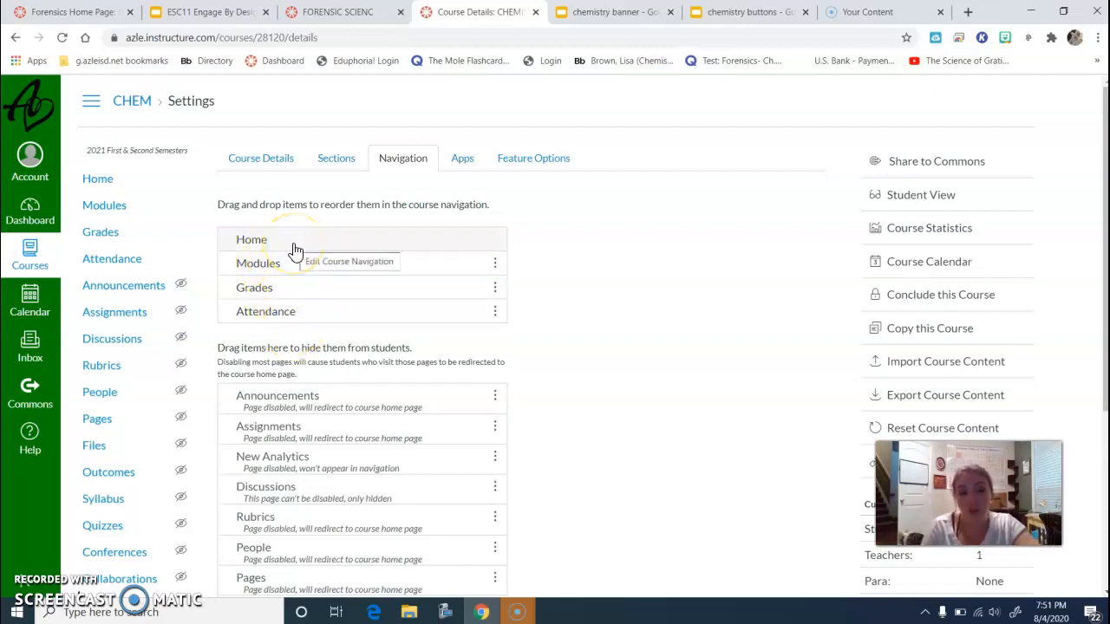